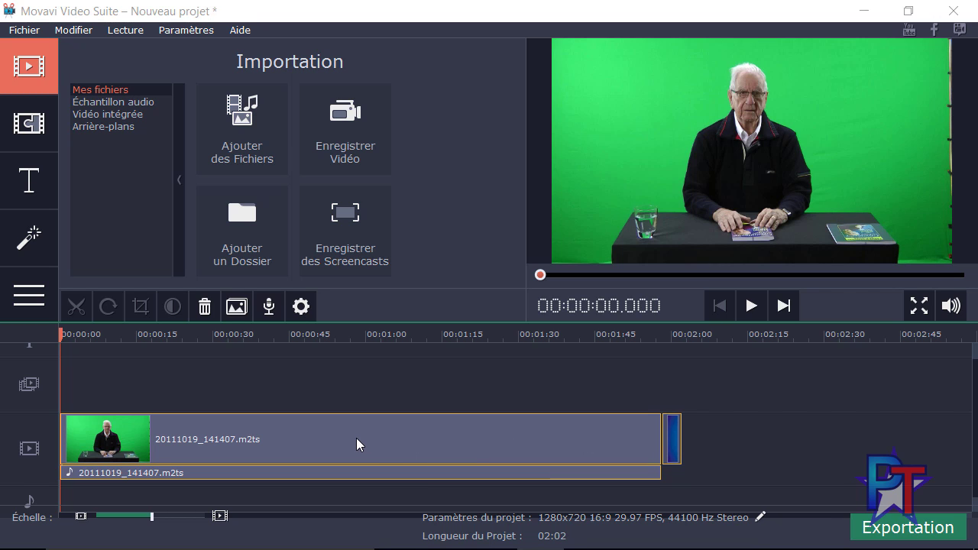
Move the green-screen clip 20111019_141407.m2ts from the main video track to the start of the overlay track
left_click(728, 442)
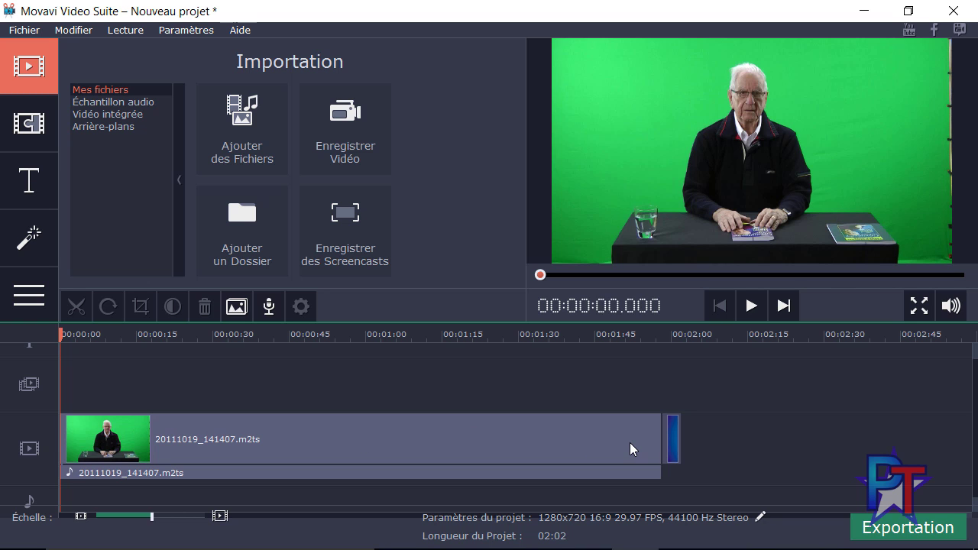
left_click(529, 460)
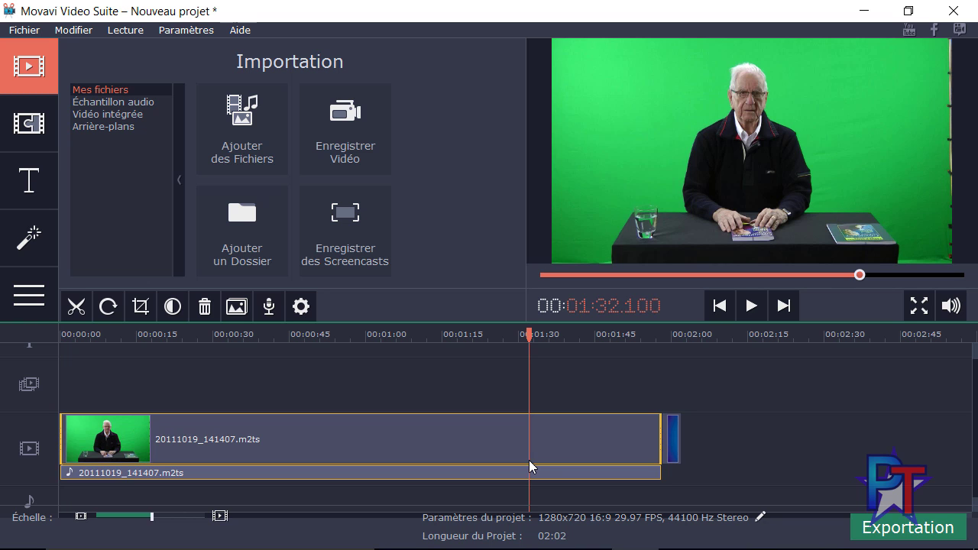
left_click(670, 437)
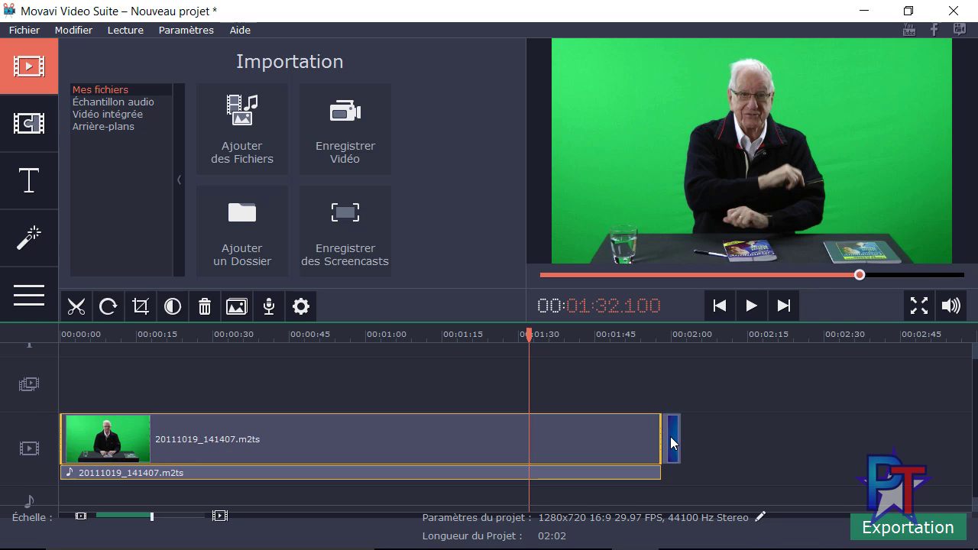
left_click(296, 442)
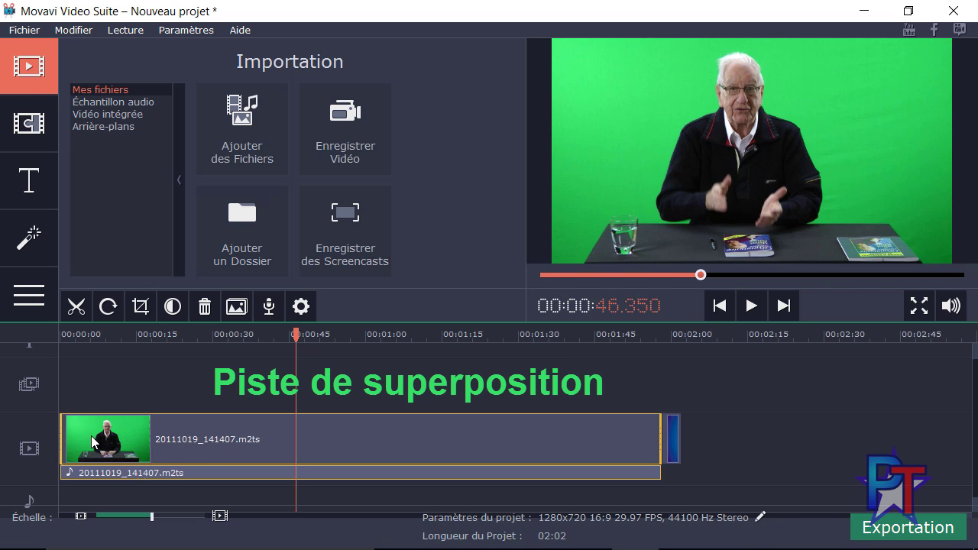
left_click_drag(92, 442, 90, 382)
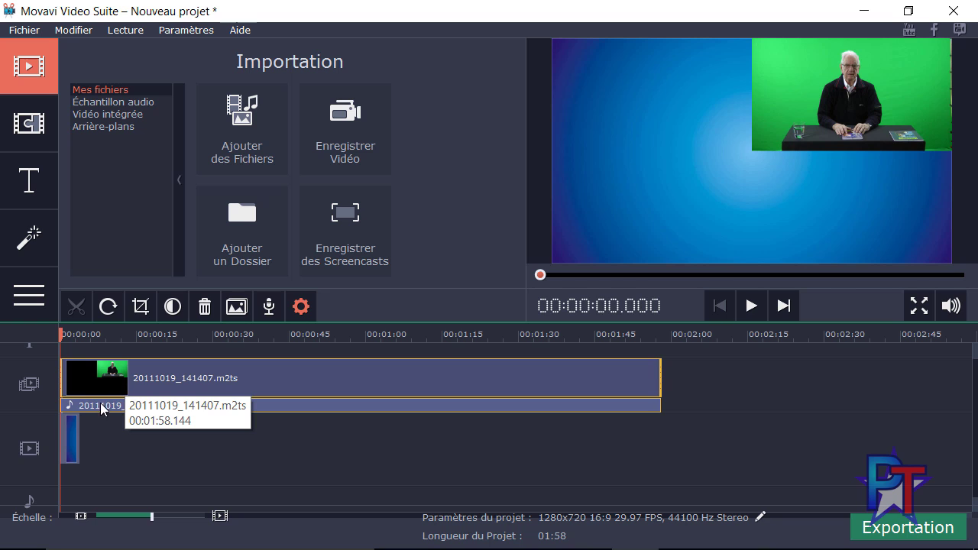
Lengthen the blue background image to roughly half the overlay clip's length and preview the composite on both sides of its end
left_click_drag(79, 439, 356, 437)
left_click_drag(354, 336, 405, 337)
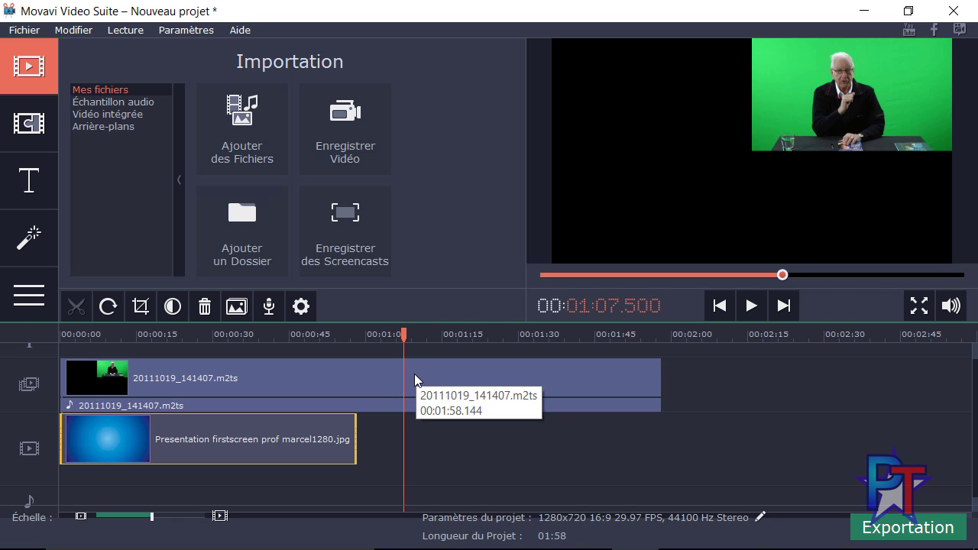
left_click_drag(403, 338, 205, 338)
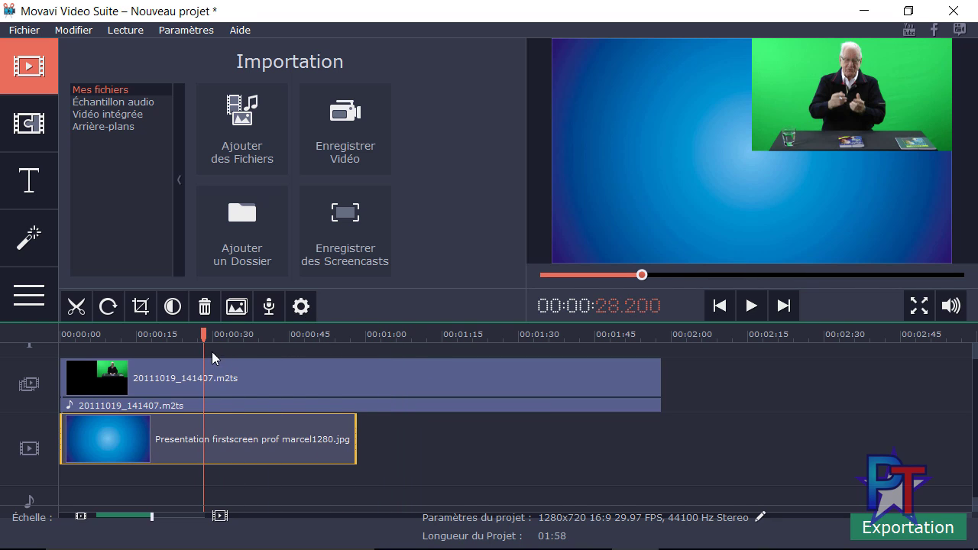
Set the overlay clip's display mode to Couverture and apply it
double_click(296, 379)
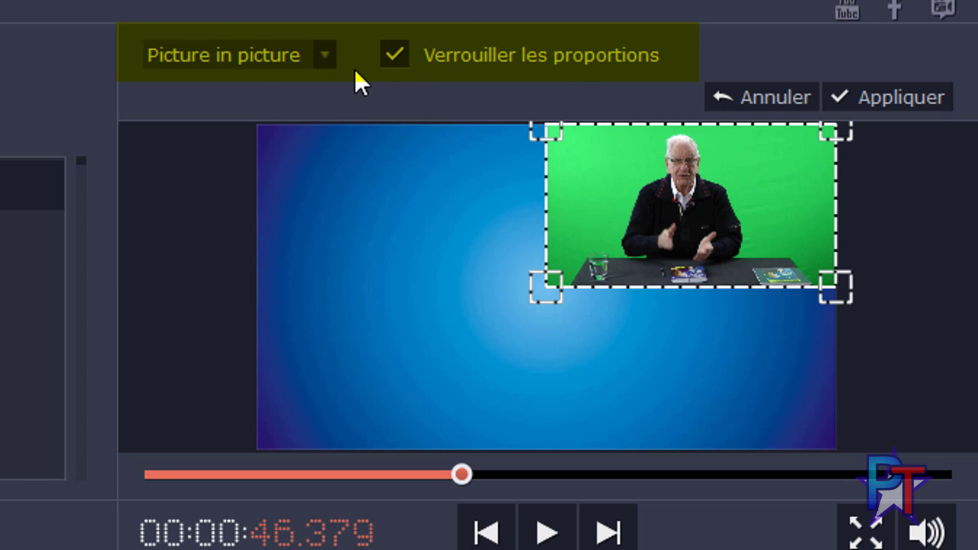
left_click(323, 58)
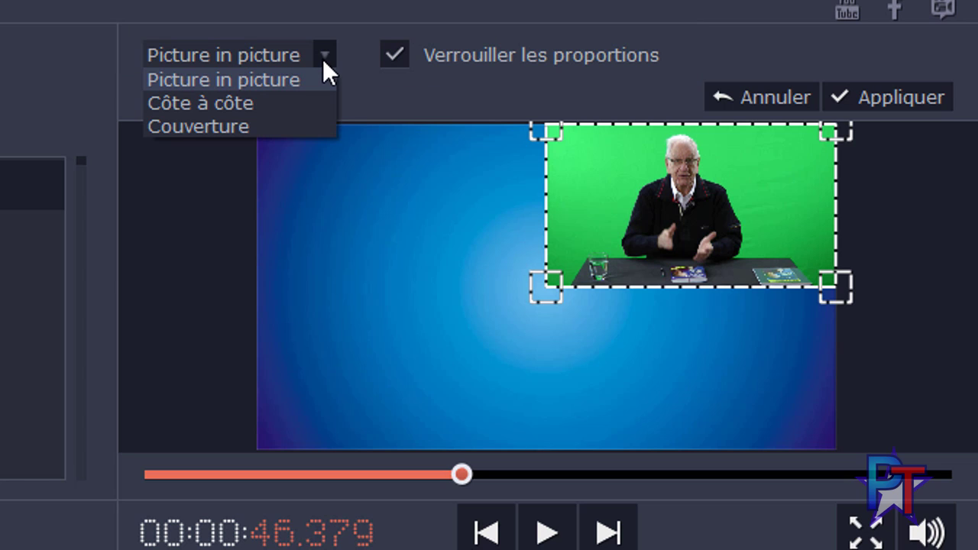
left_click(201, 127)
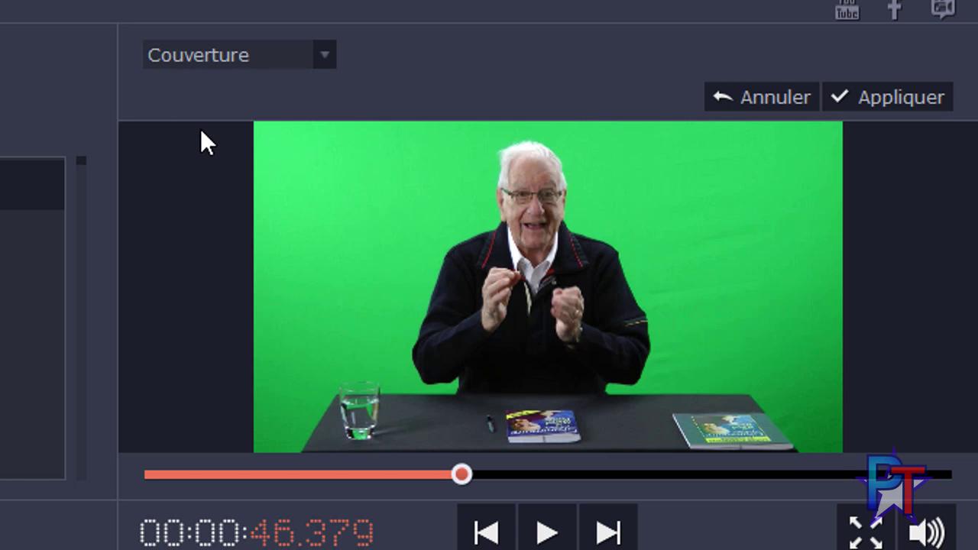
left_click(882, 98)
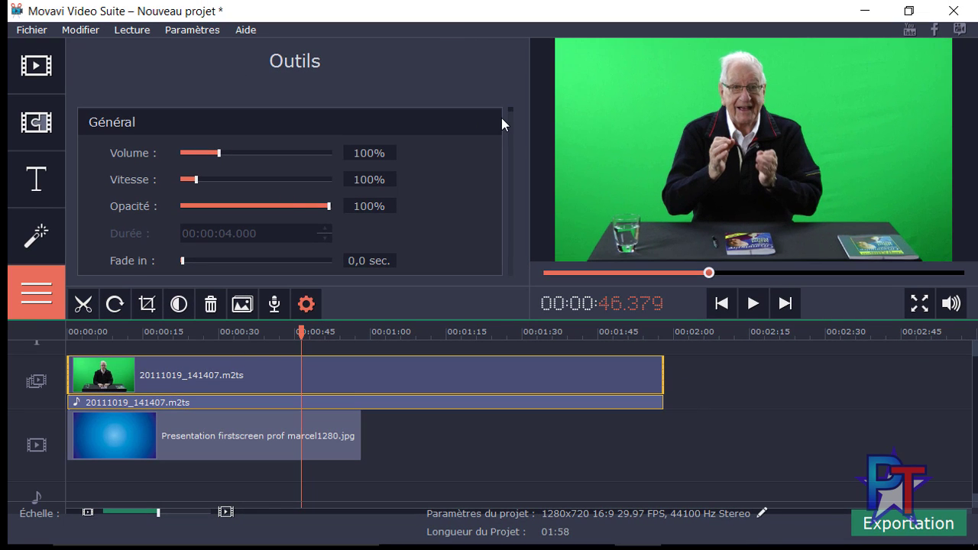
Make the overlay clip's green backdrop transparent with Clé chromatique, sampling the green from the preview beside the speaker
left_click_drag(508, 108, 499, 226)
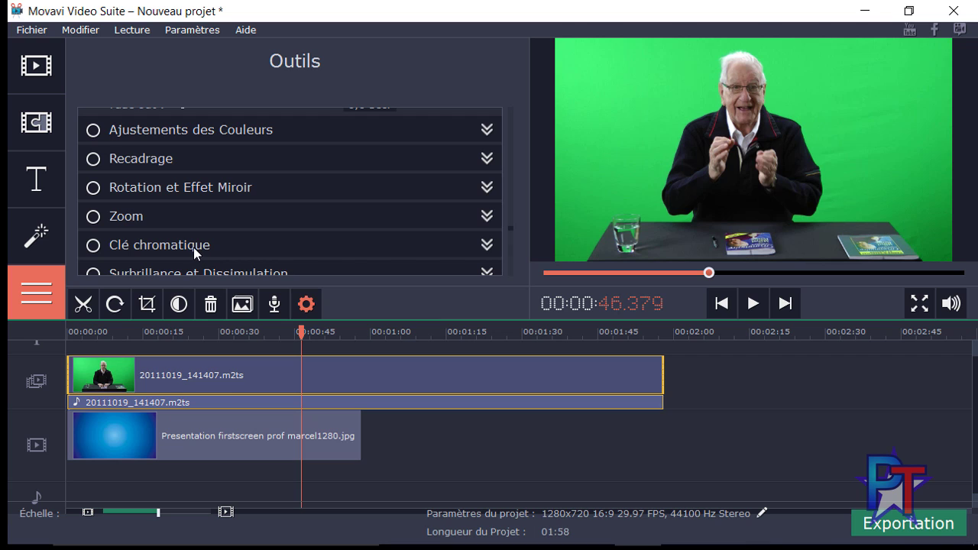
left_click(487, 244)
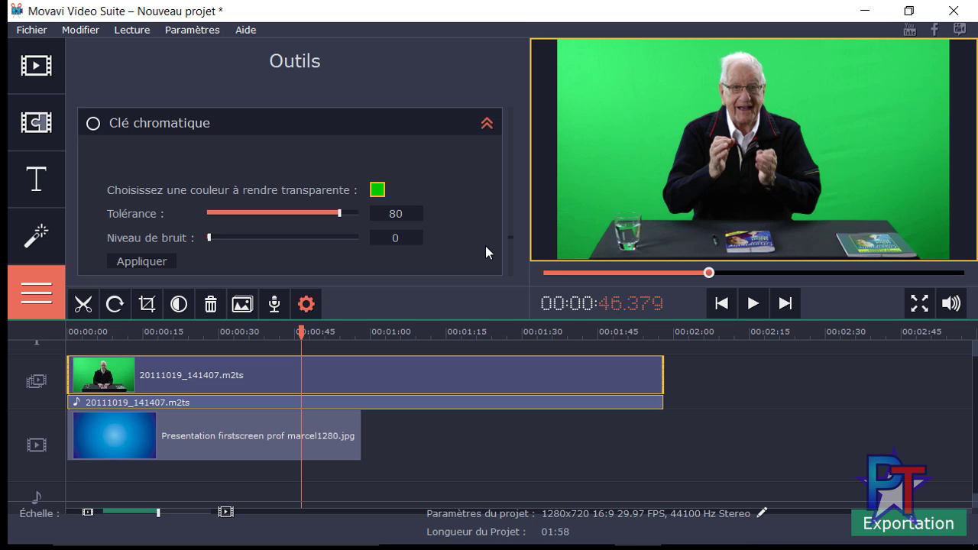
left_click(377, 190)
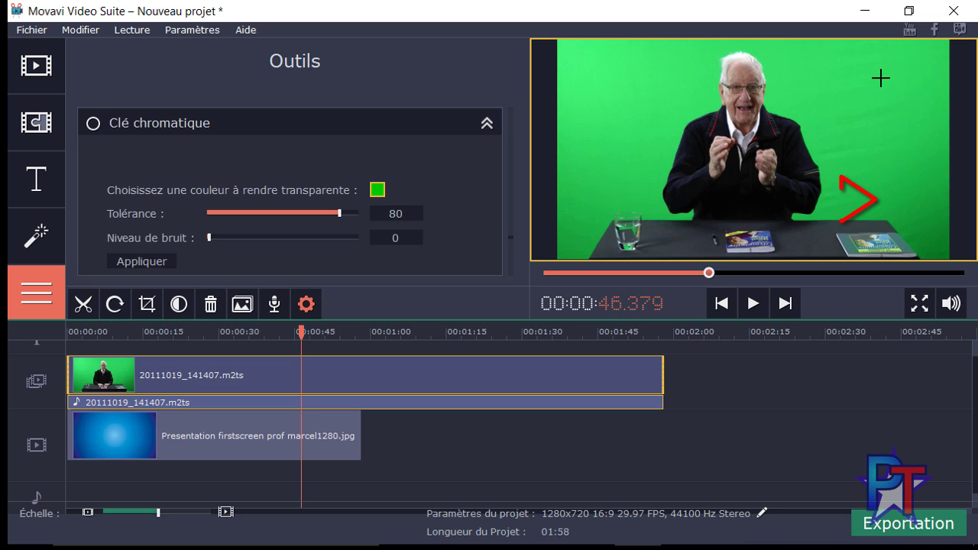
left_click(911, 199)
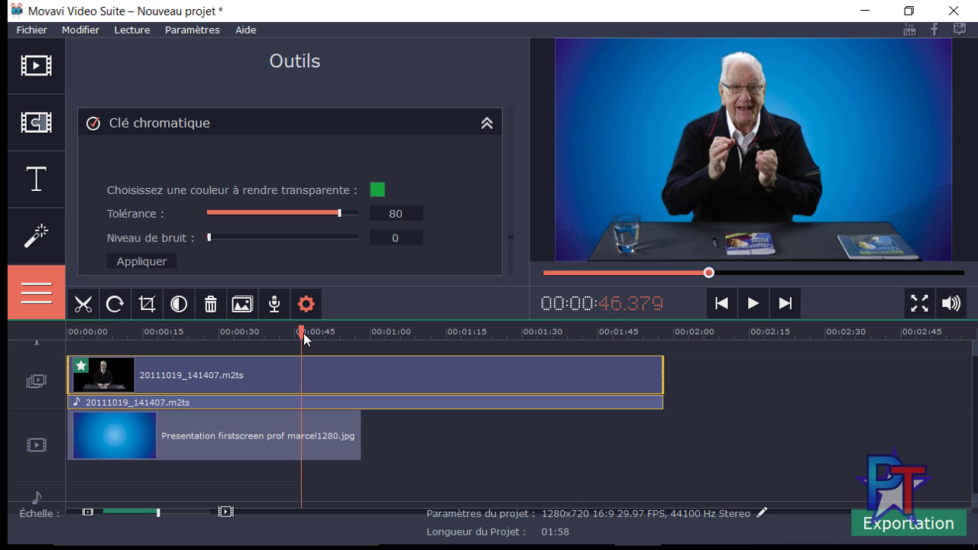
Set the chroma key noise level to 122, lower the tolerance slightly and apply the key
left_click_drag(303, 333, 331, 337)
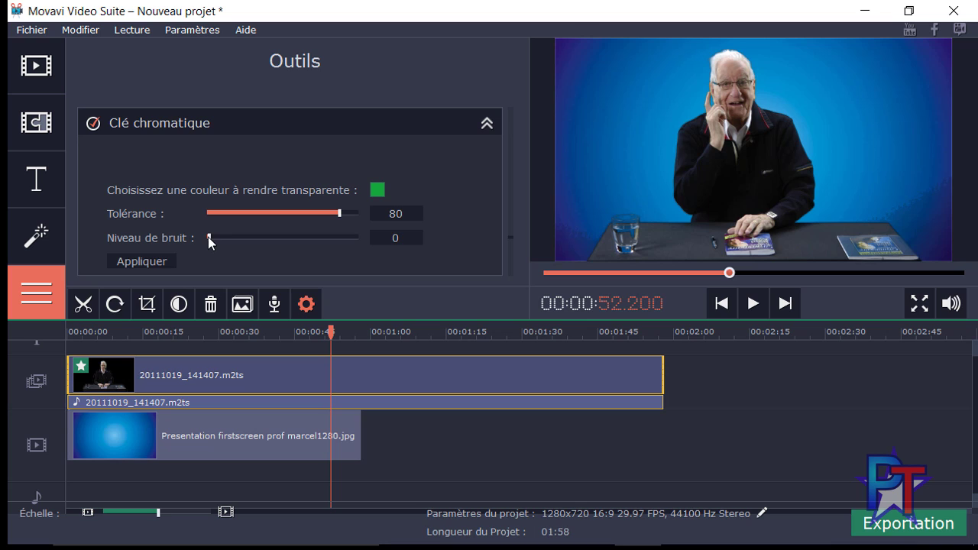
left_click_drag(208, 237, 278, 239)
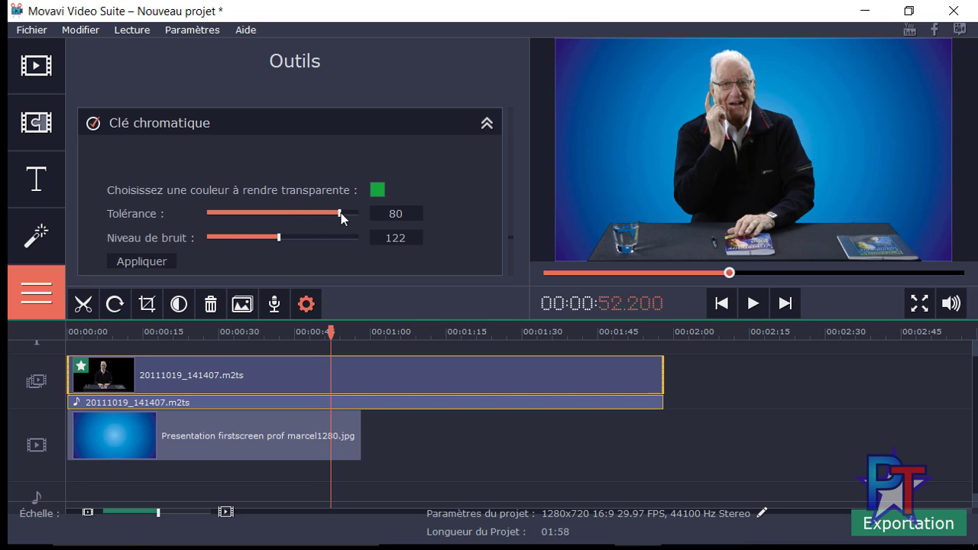
mouse_move(340, 218)
left_click_drag(331, 332, 441, 332)
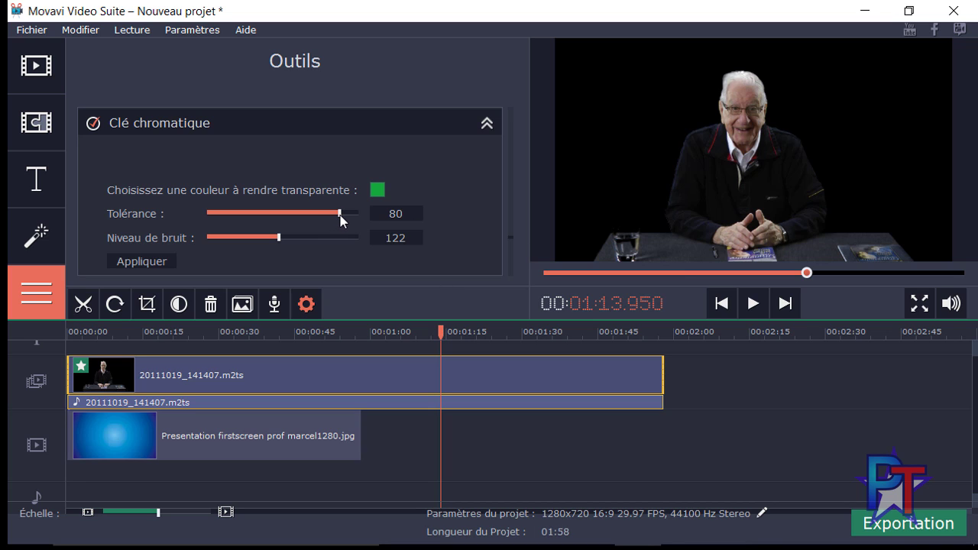
mouse_move(340, 215)
left_mouse_down()
mouse_move(315, 217)
mouse_move(324, 217)
left_mouse_up()
left_click(145, 263)
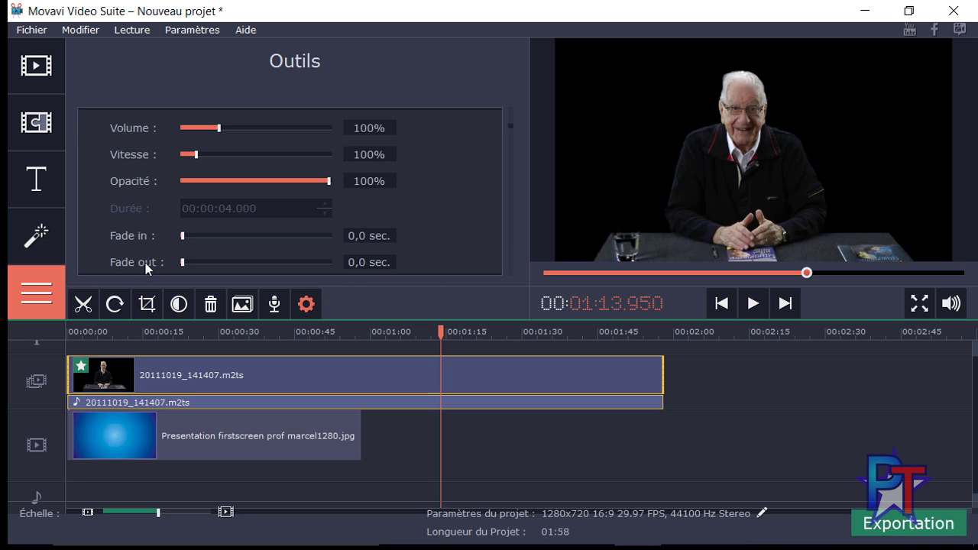
Extend the blue background image to the end of the overlay clip, a duration of 00:01:58.150, and preview the result
left_click(435, 332)
left_click_drag(434, 332, 261, 331)
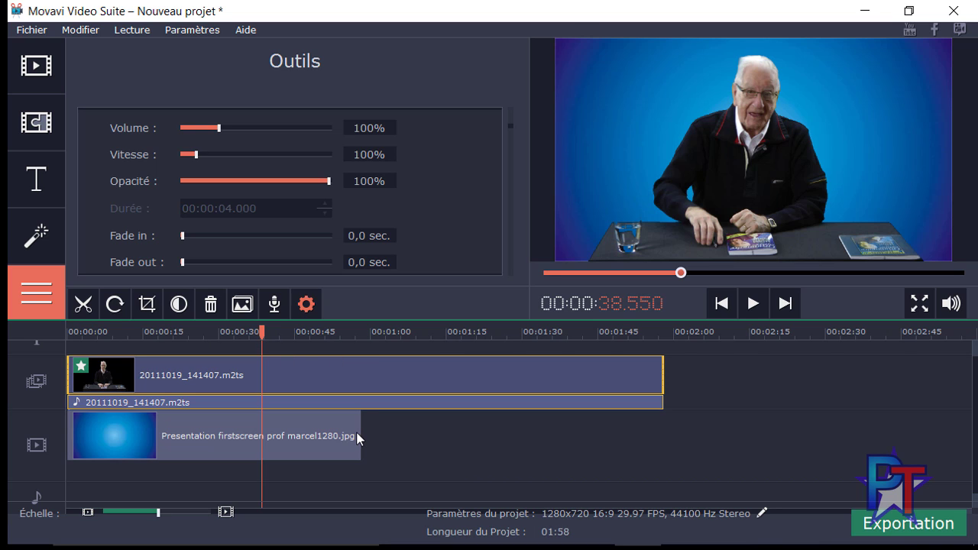
left_click_drag(356, 435, 663, 438)
left_click_drag(665, 335, 100, 339)
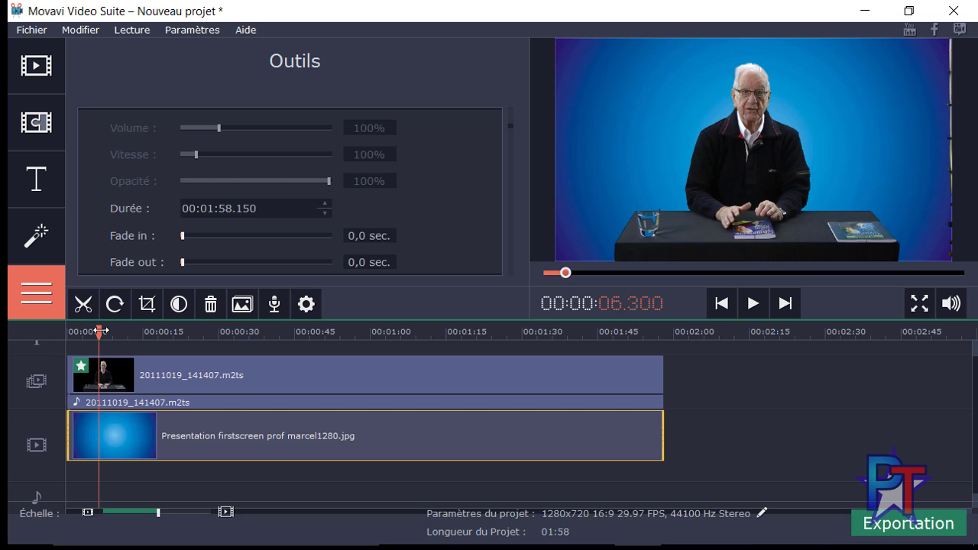
Move the playhead to 00:00:22.350 and step back frame by frame to 00:00:22.152 to examine the shot
left_click_drag(102, 331, 179, 343)
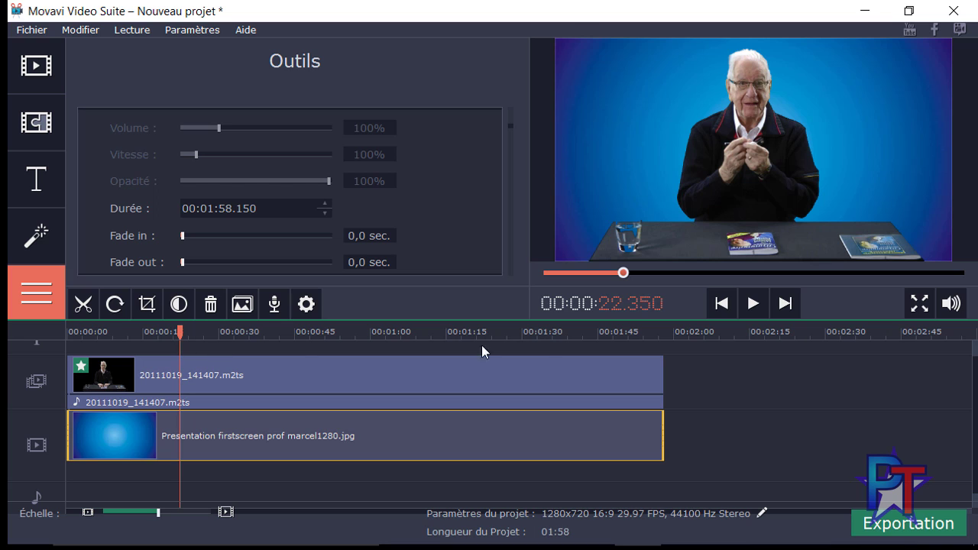
left_click(721, 304)
left_click(722, 303)
left_click(724, 305)
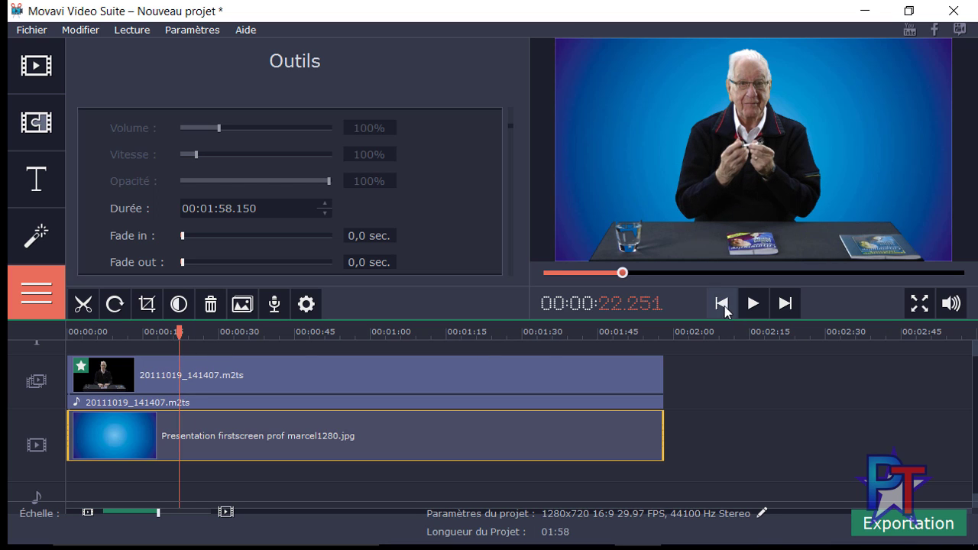
left_click(723, 305)
left_click(724, 305)
left_click(723, 305)
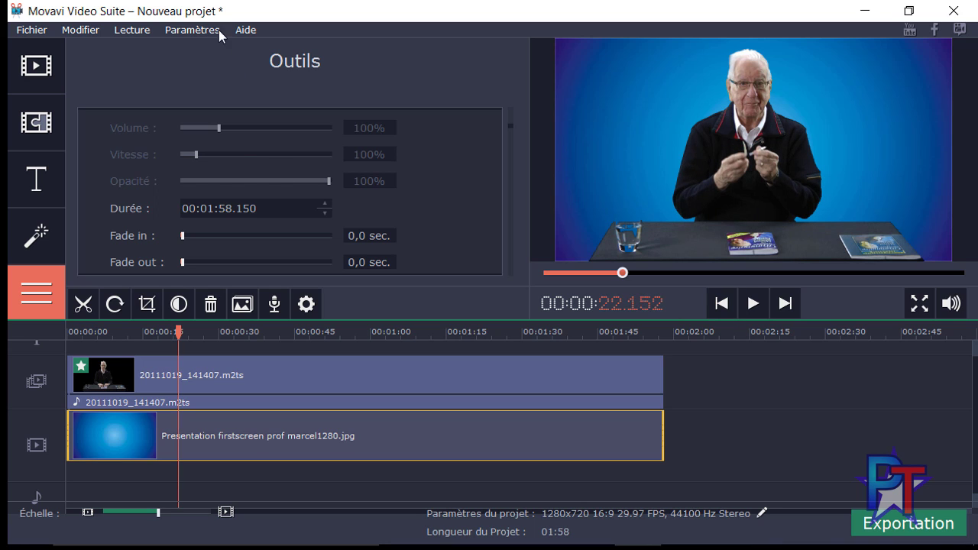
Rewind the playhead in 0.5-second steps to 00:00:18.152 to look for the change of camera shot
left_click(138, 30)
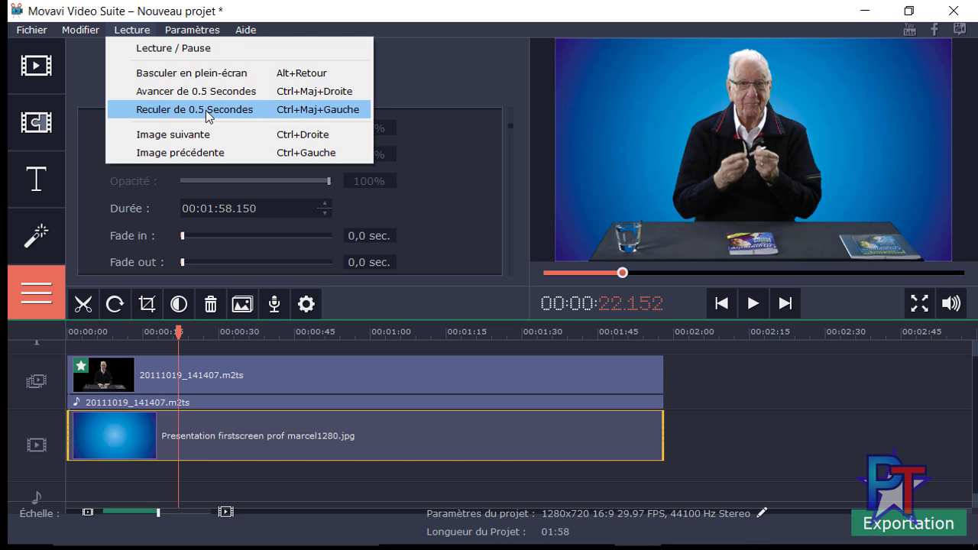
left_click(313, 112)
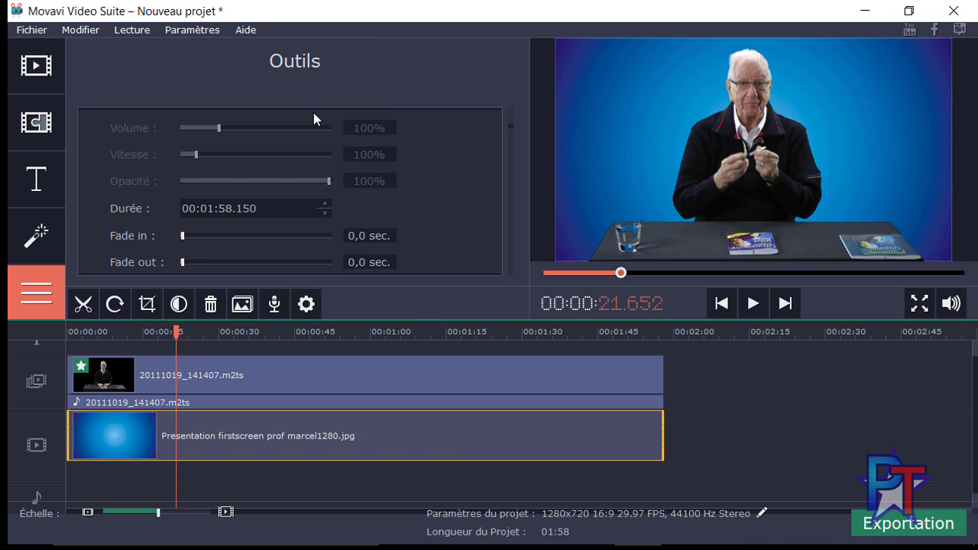
left_click(131, 32)
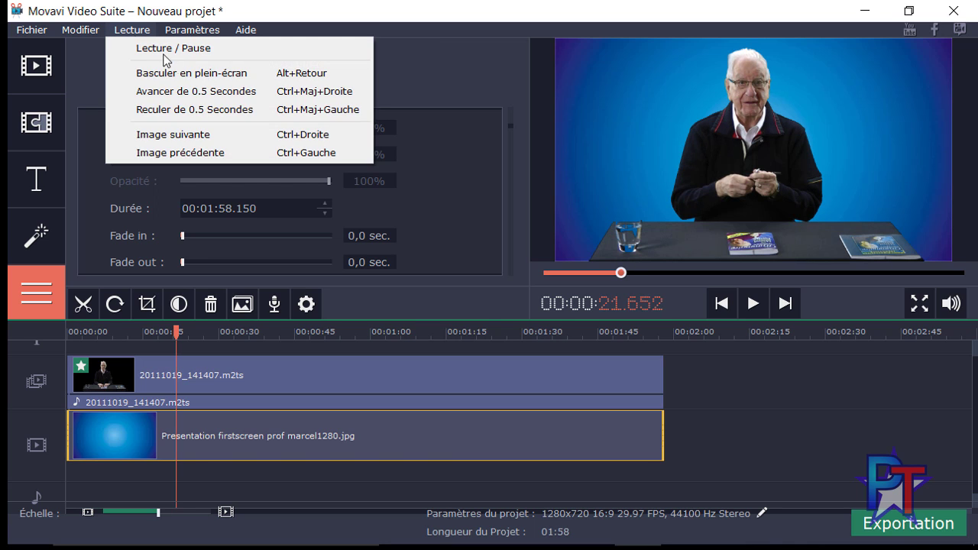
left_click(223, 112)
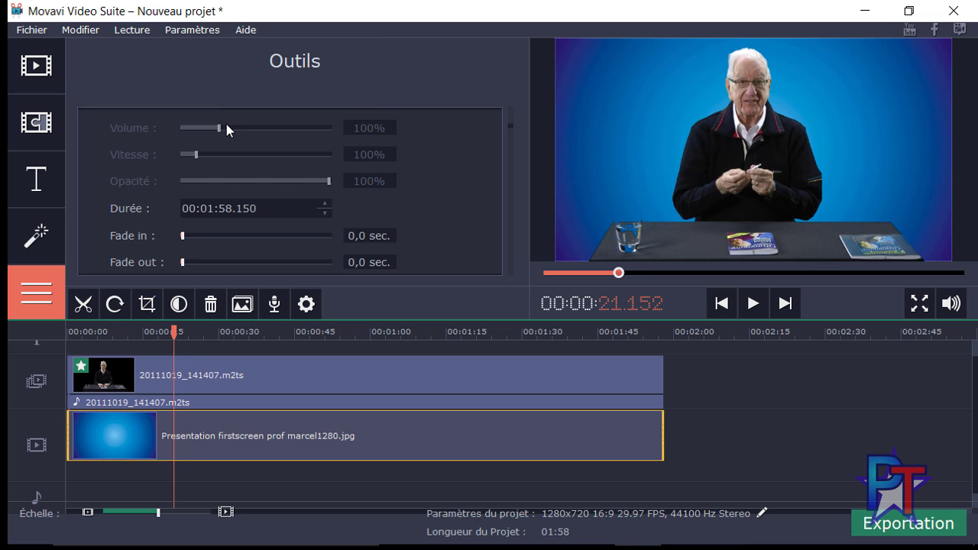
mouse_move(226, 126)
key("ctrl+shift")
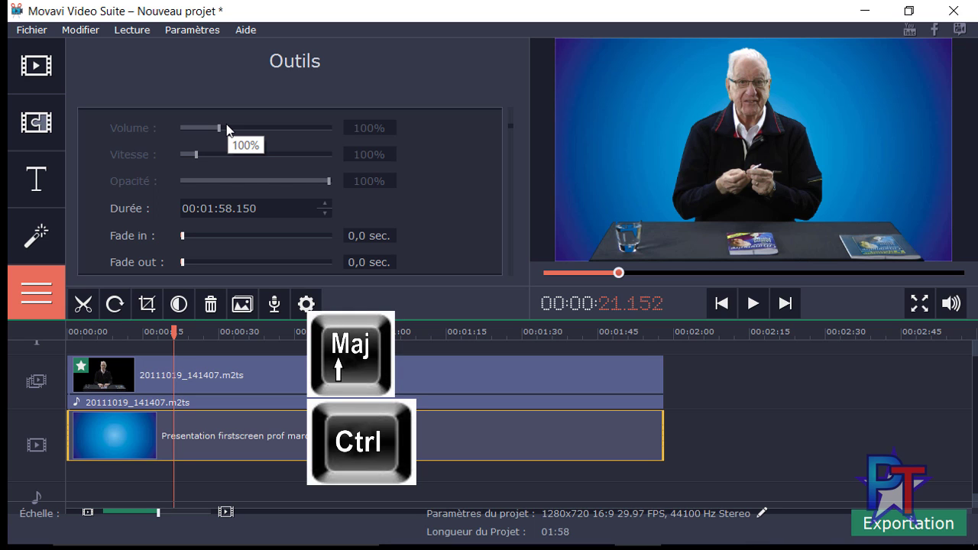
key("ctrl+shift+Left")
key("ctrl+shift+Left")
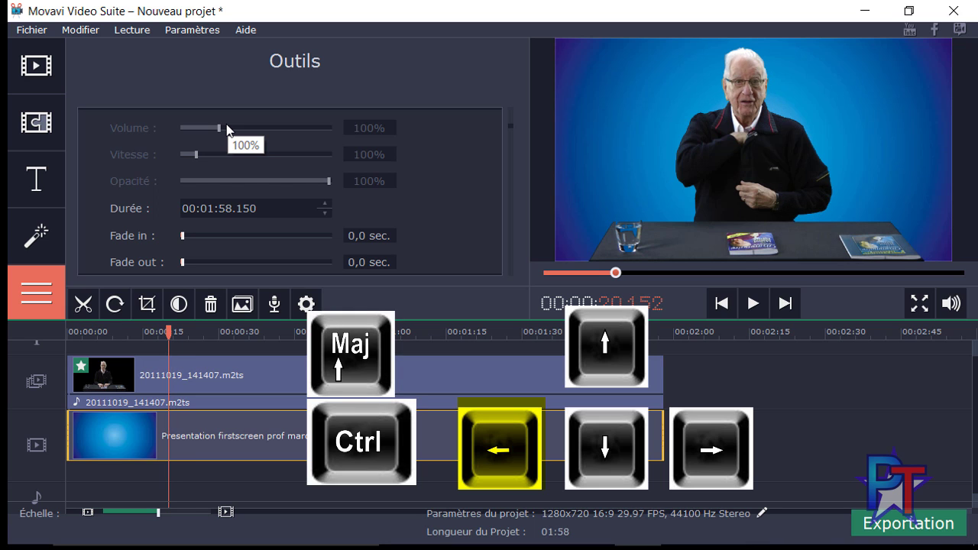
key("ctrl+shift+Left")
key("ctrl+shift+Left")
key("ctrl+shift+Left")
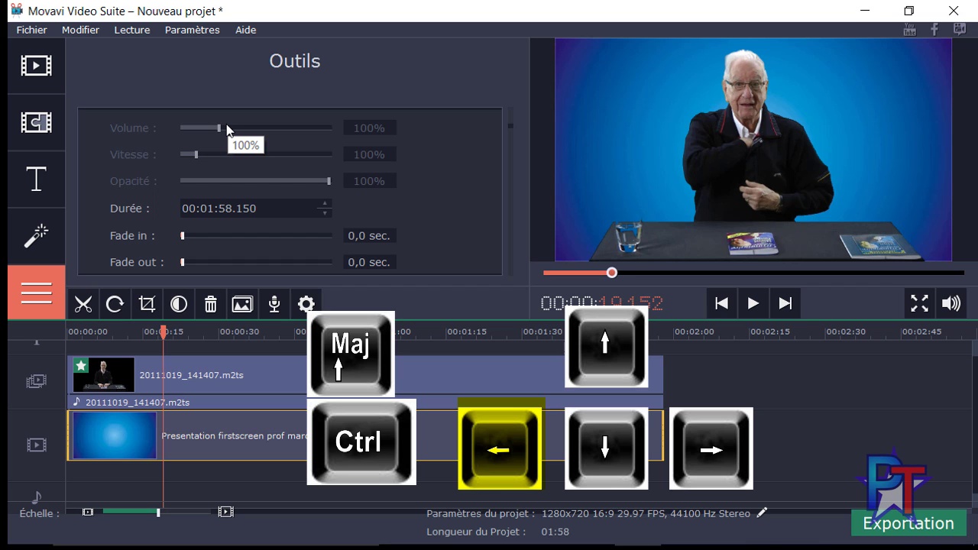
key("ctrl+shift+Left")
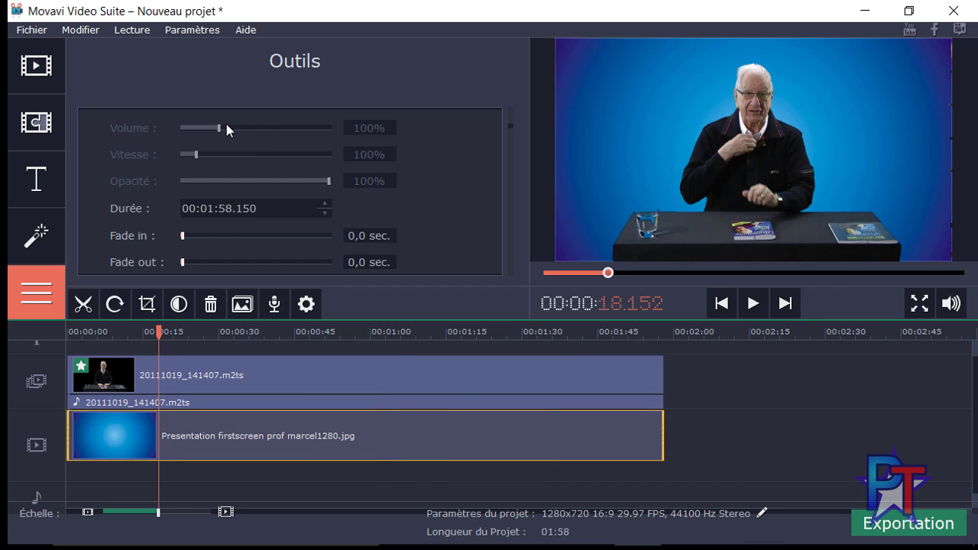
Split the overlay clip at 00:00:18.450, where the camera shot changes
key("ctrl+shift+Right")
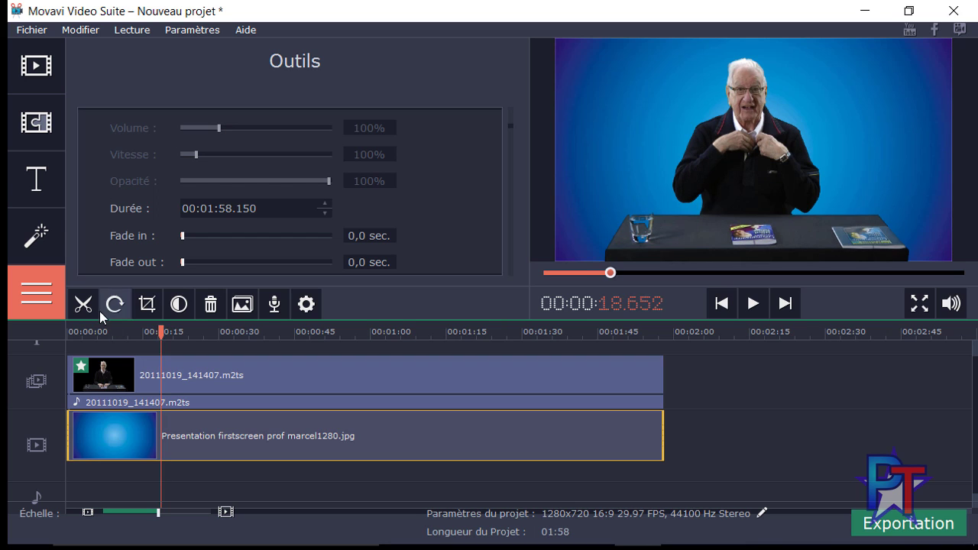
left_click(160, 358)
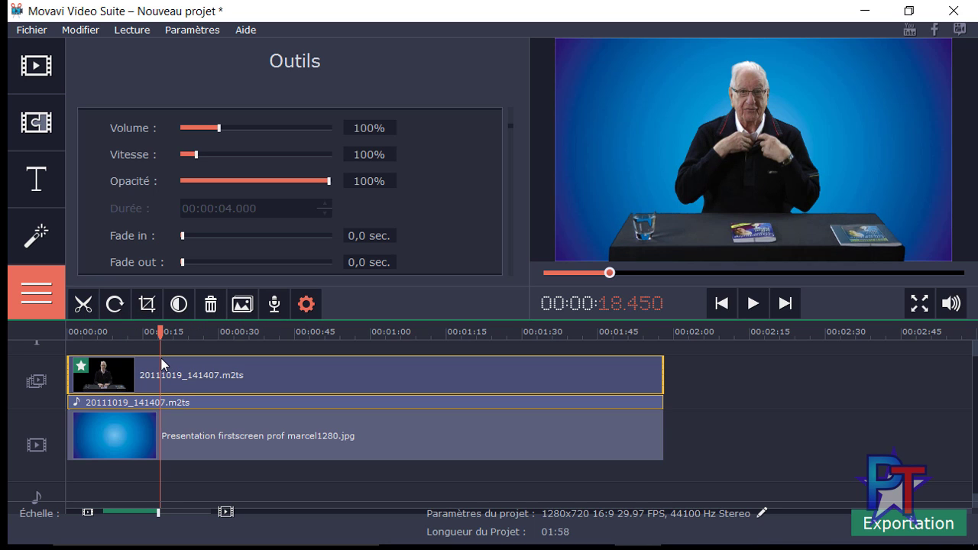
left_click(79, 314)
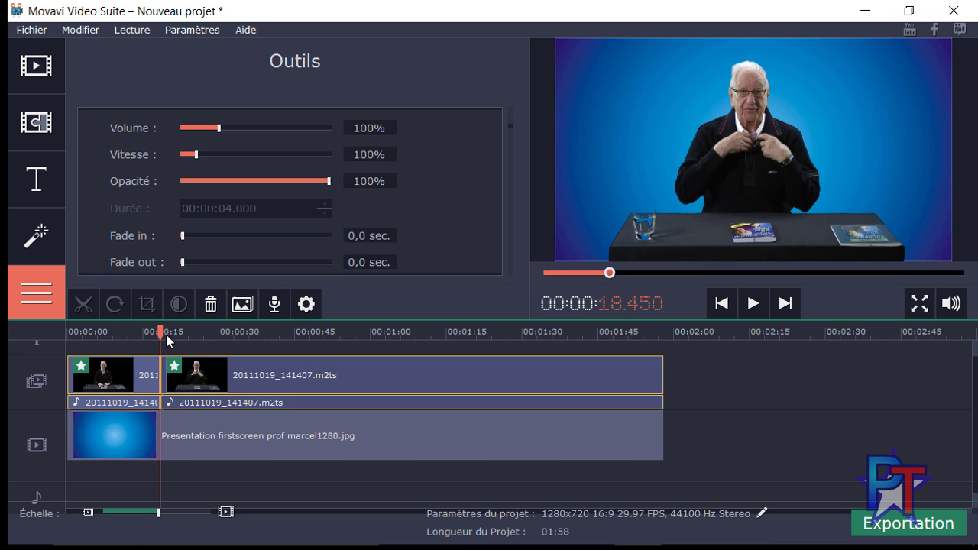
Crop the first overlay segment with locked proportions, cutting off the stray vertical strip along the picture's right edge, and apply the crop
left_click_drag(160, 332, 106, 332)
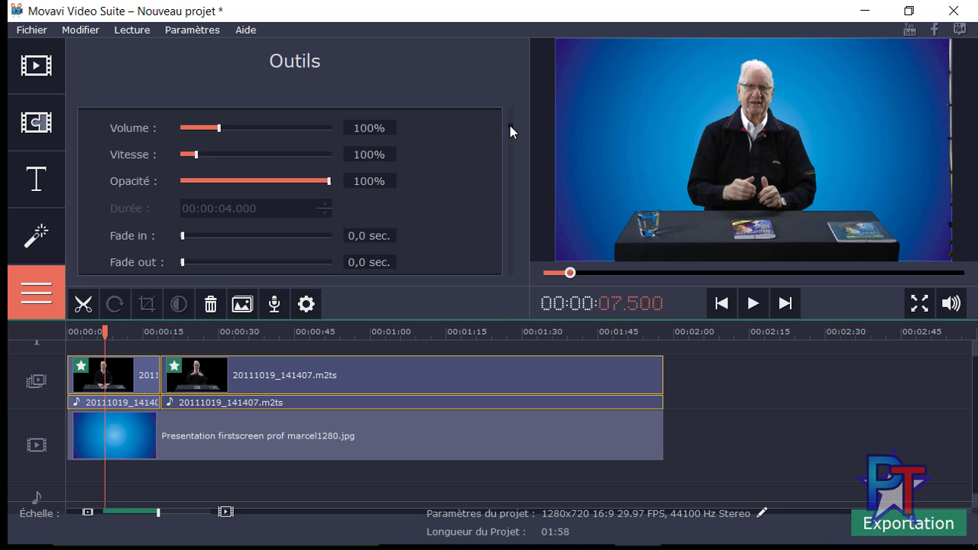
left_click_drag(510, 127, 504, 185)
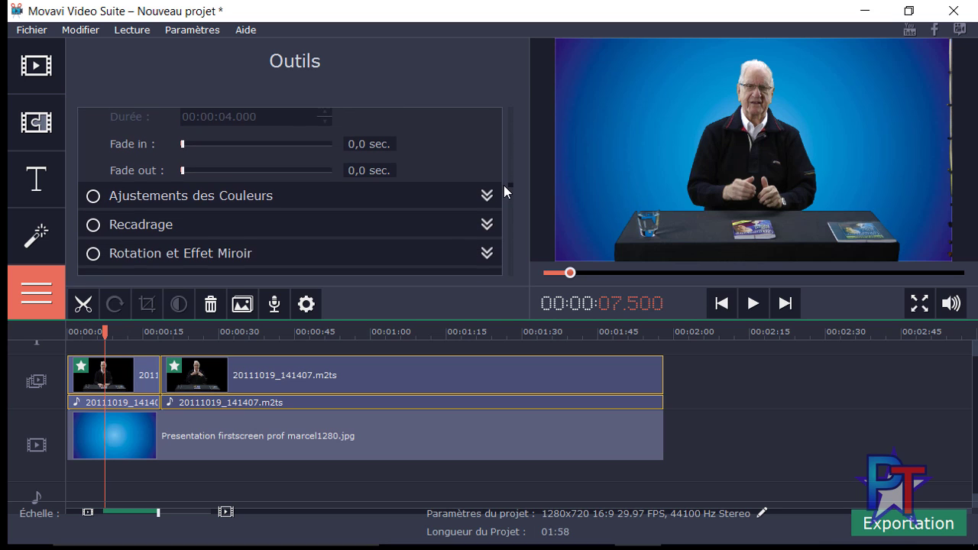
left_click(120, 374)
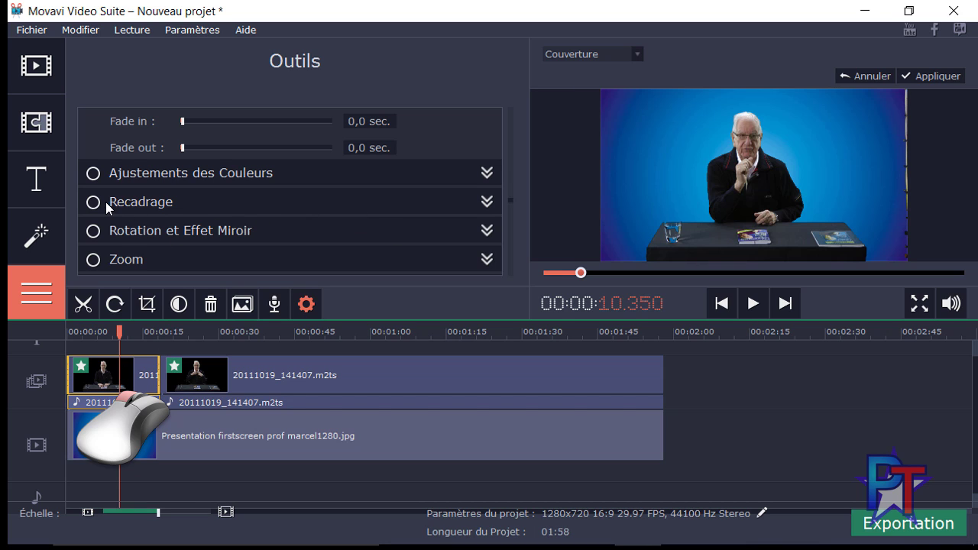
left_click(488, 201)
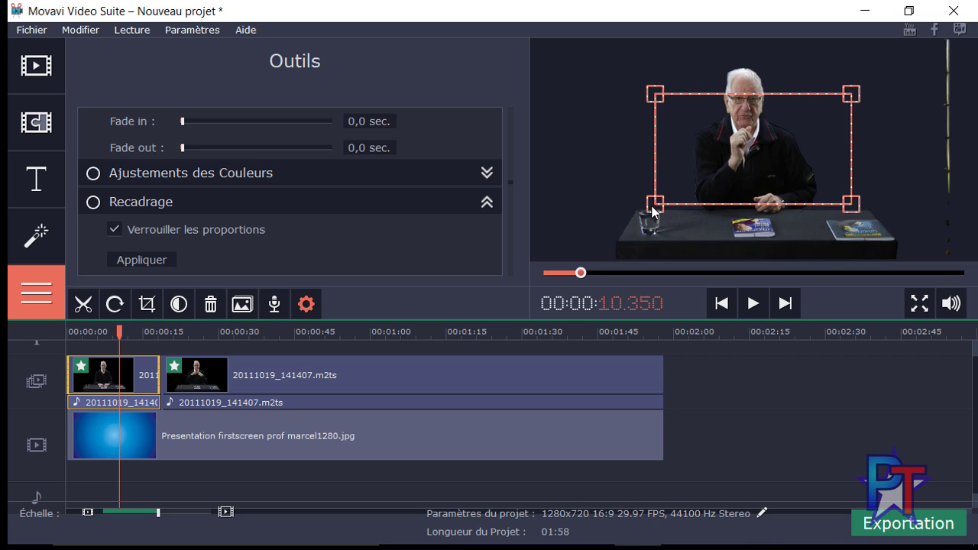
left_click_drag(653, 208, 532, 252)
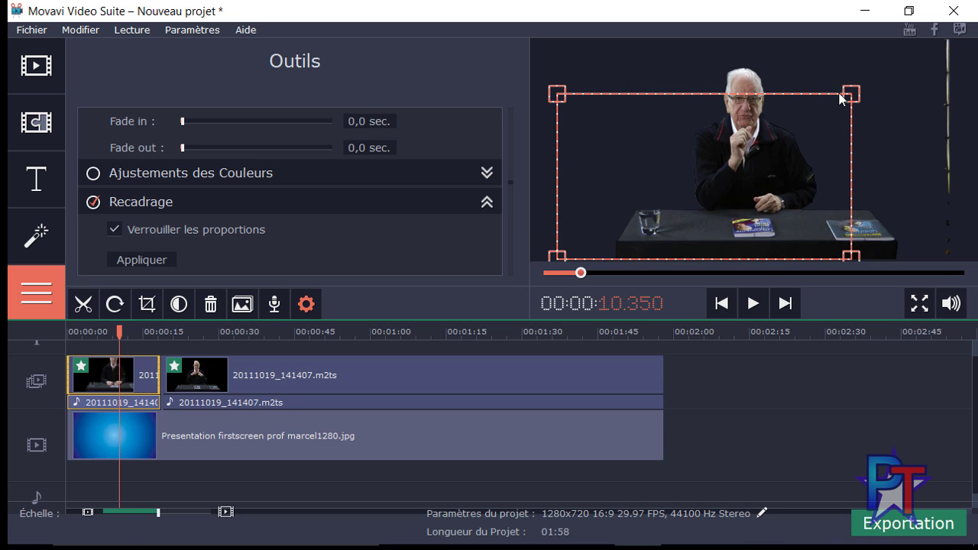
left_click_drag(850, 94, 942, 31)
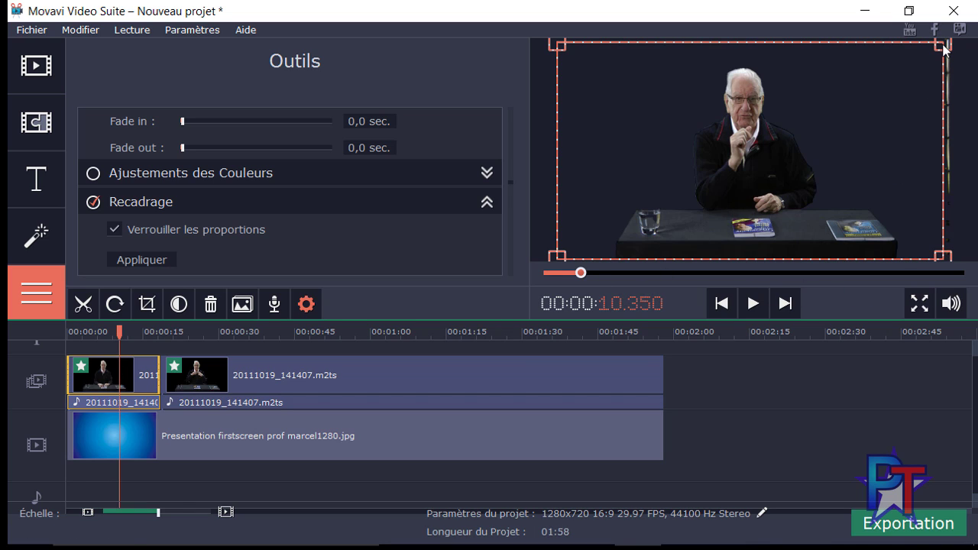
left_click_drag(943, 47, 946, 47)
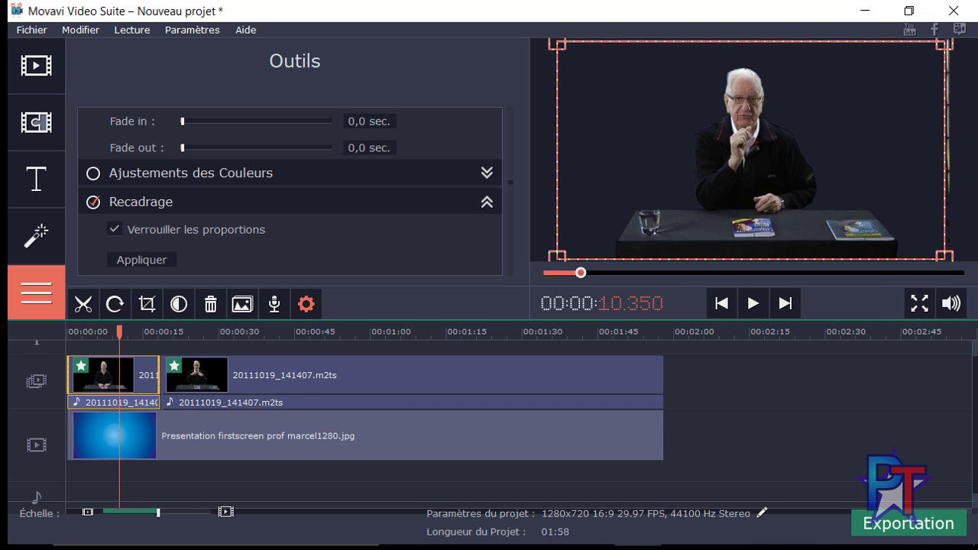
left_click(137, 261)
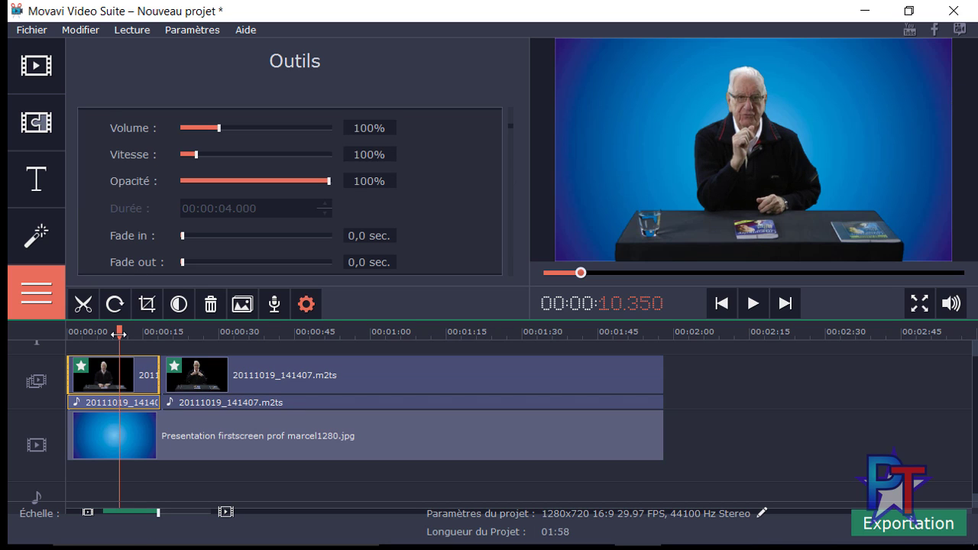
Review the effects applied to the first overlay segment and preview the video at 00:01:46.650
mouse_move(120, 335)
left_mouse_down()
mouse_move(68, 335)
mouse_move(189, 335)
mouse_move(97, 338)
mouse_move(109, 336)
left_mouse_up()
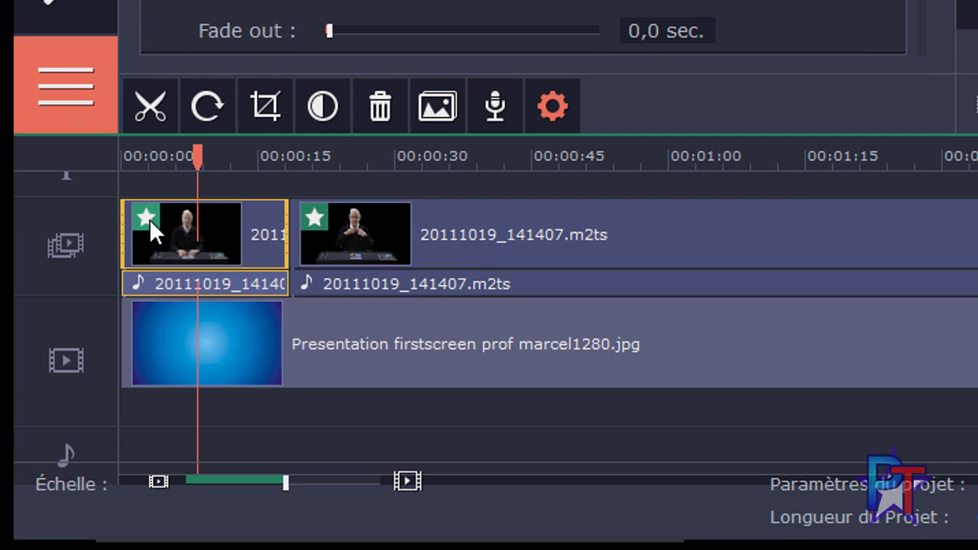
left_click(149, 219)
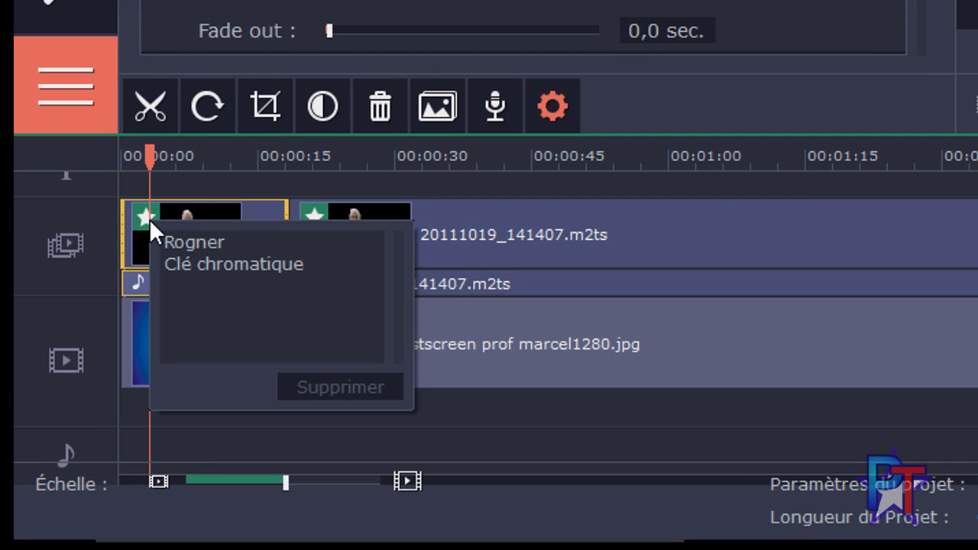
left_click(194, 241)
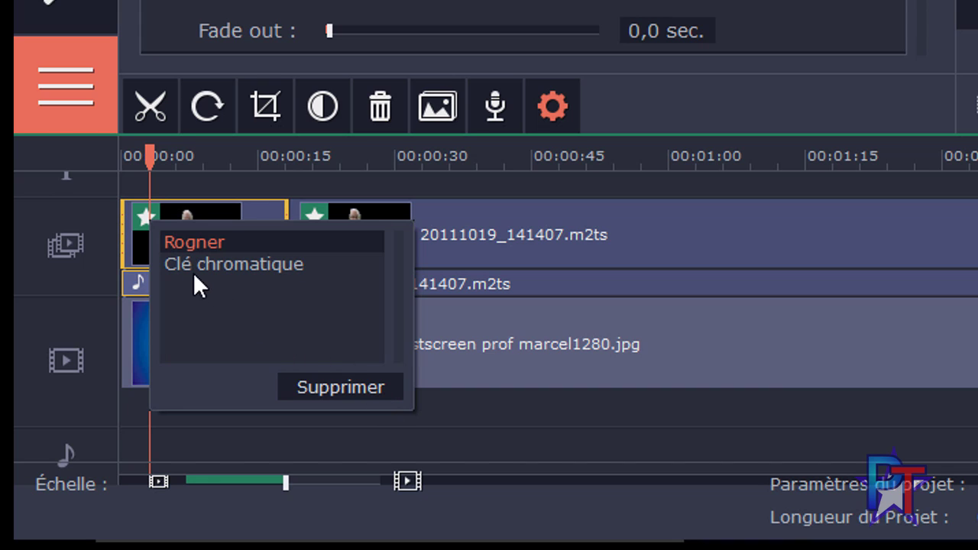
left_click(480, 413)
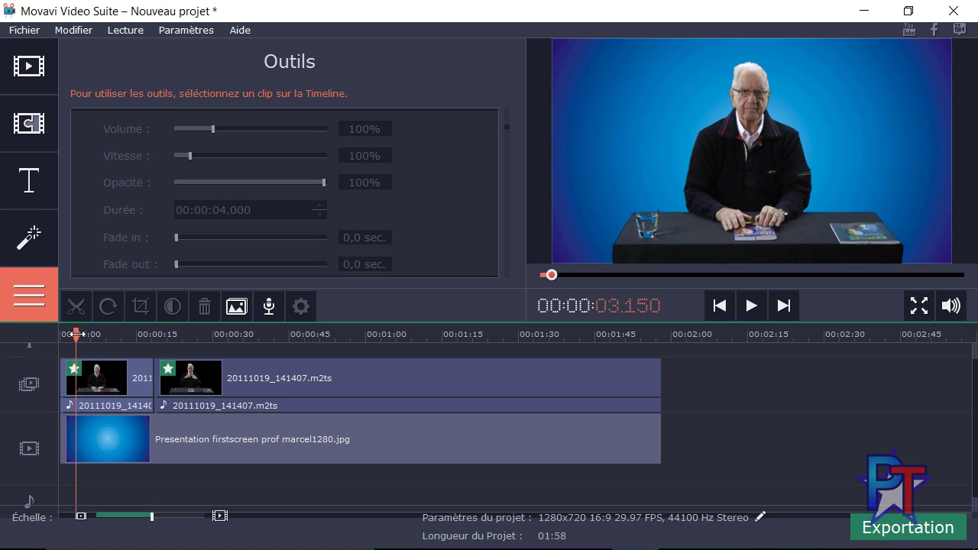
left_click_drag(76, 334, 604, 374)
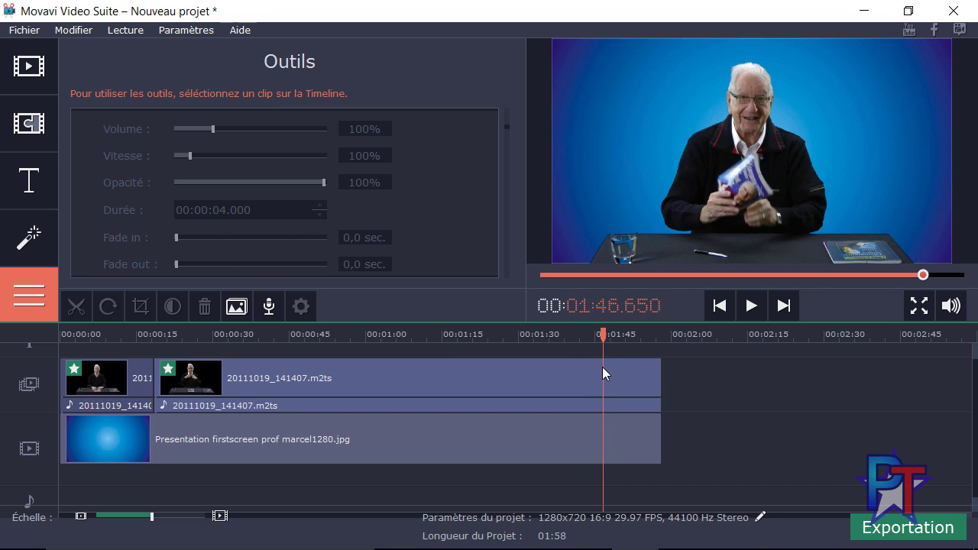